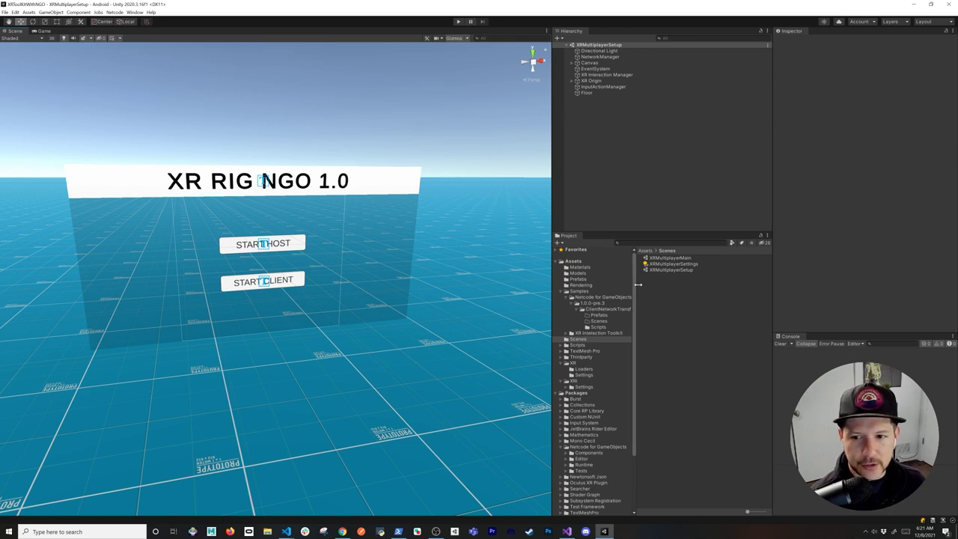
- Select the XRMultiplayerSetup scene and review the NetworkManager's Inspector settings
click(662, 270)
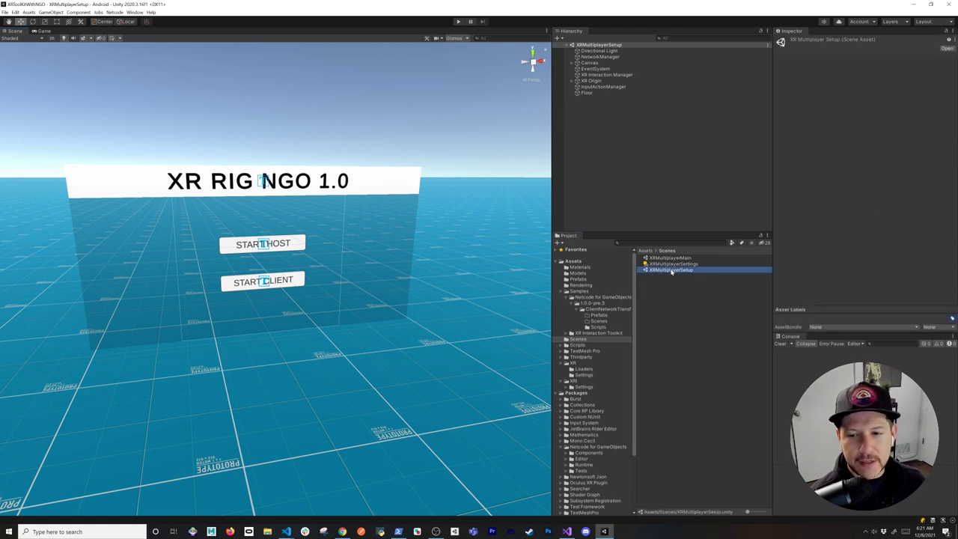
click(671, 270)
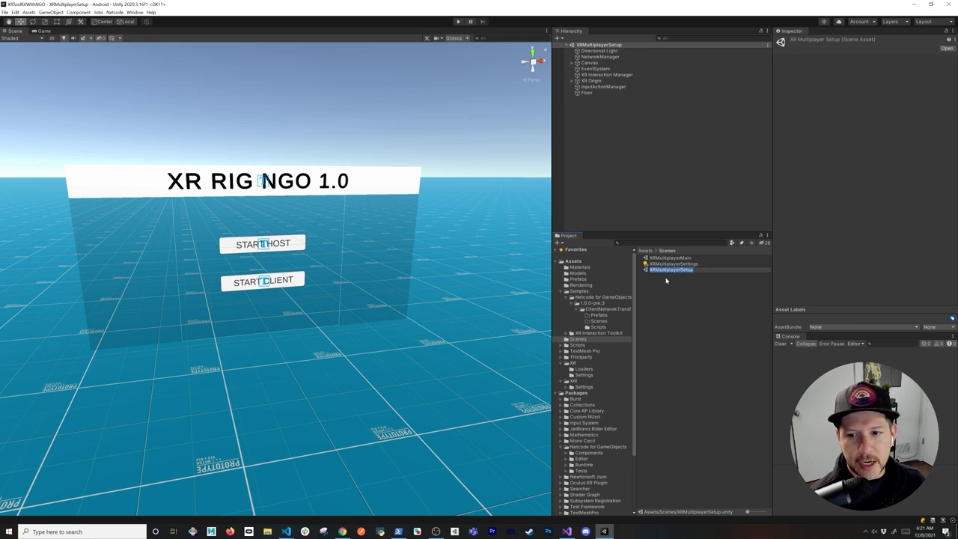
click(599, 57)
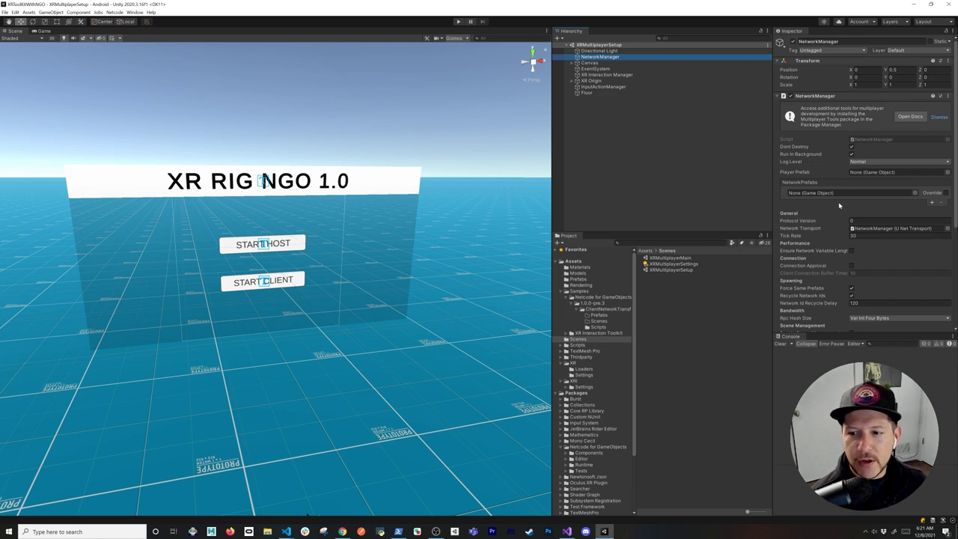
scroll(844, 210, down, 3)
- Frame the Canvas holding the Start Host and Start Client buttons, then inspect XR Origin
click(604, 63)
key(f)
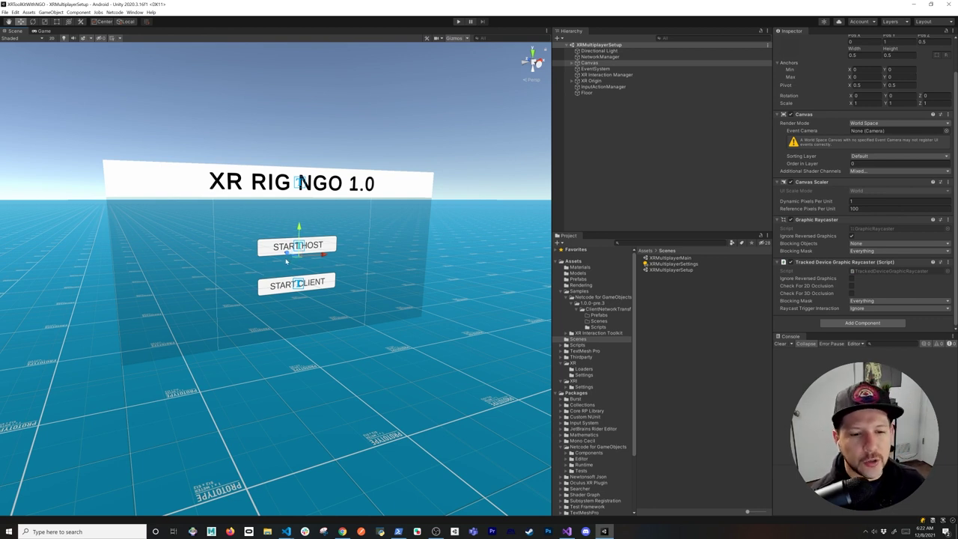
click(595, 80)
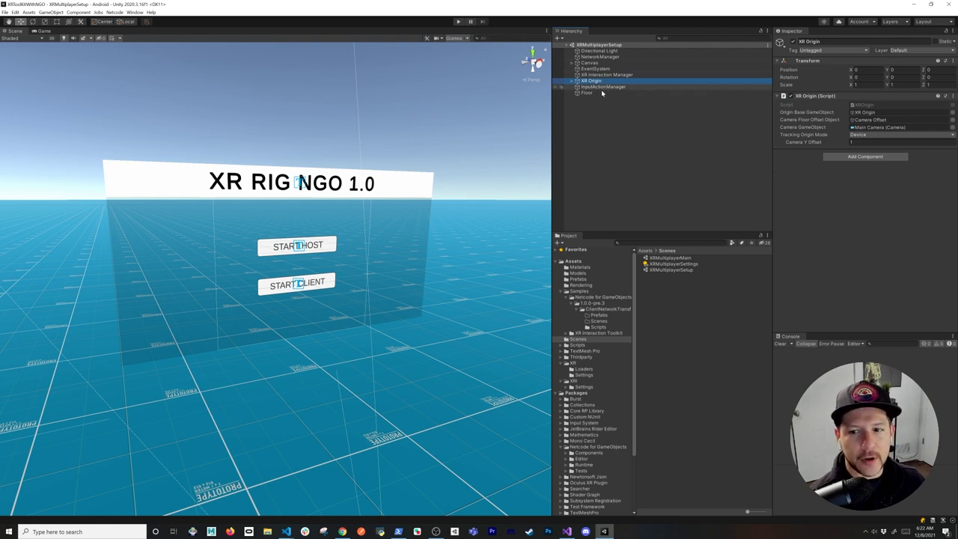
- Check NetworkManager's Scene Transition Handler Default Main Menu value, then bring up manifest.json in VS Code
click(600, 56)
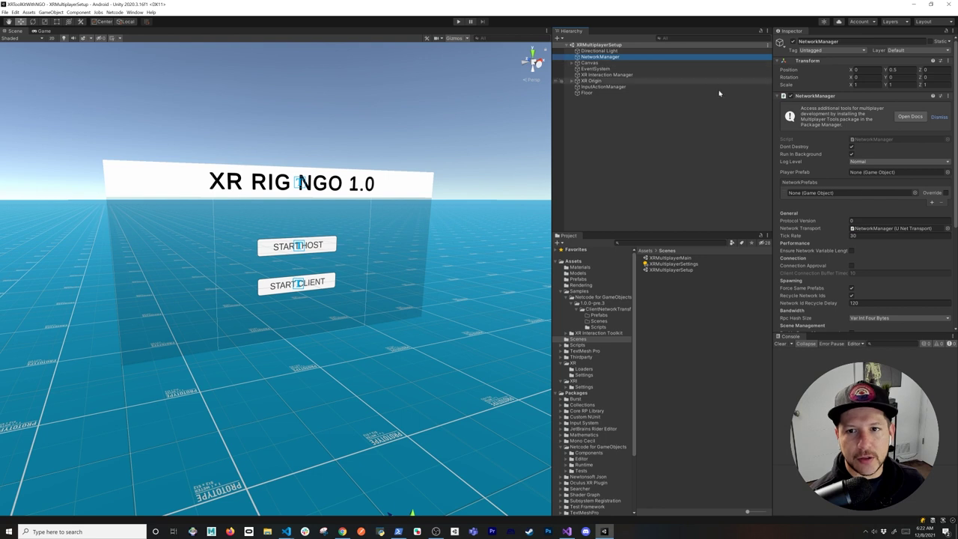
scroll(862, 211, down, 5)
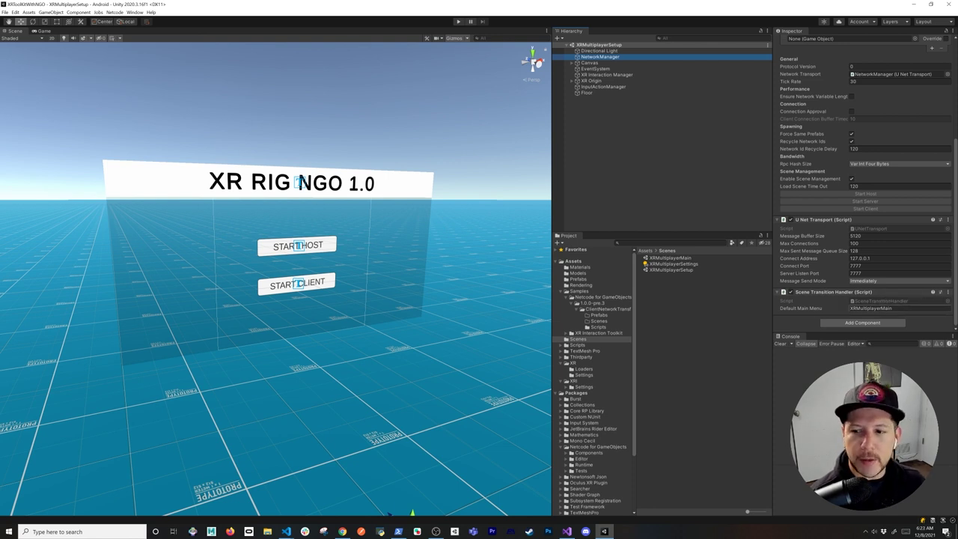
click(869, 308)
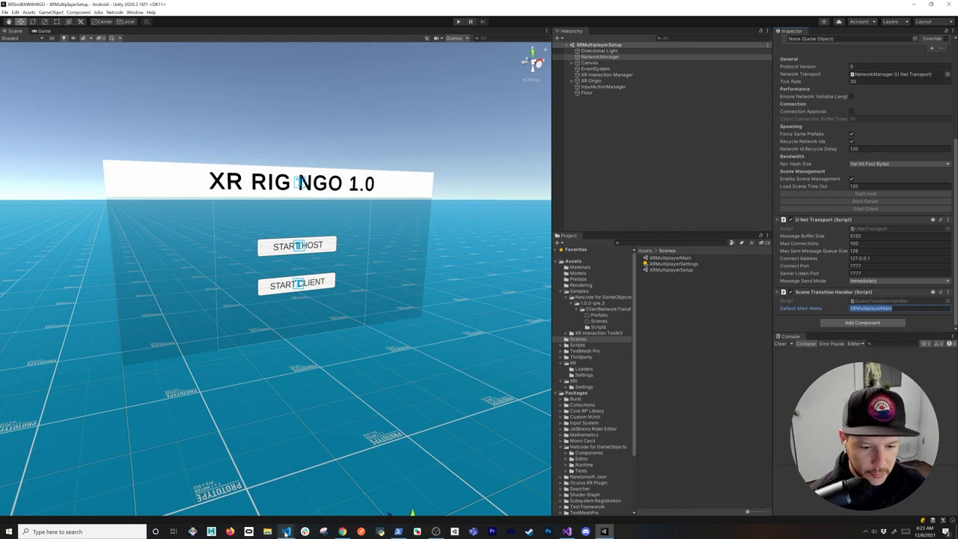
mouse_move(285, 531)
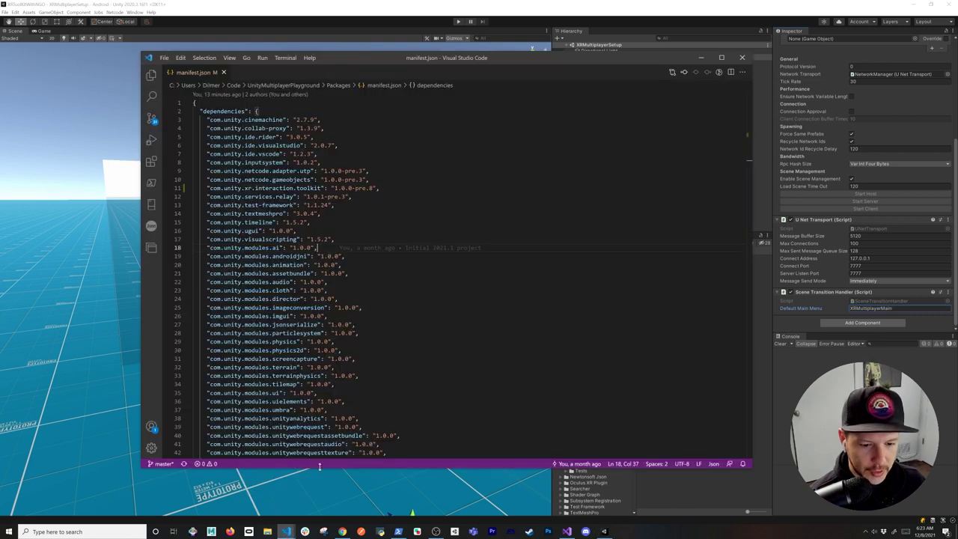
click(304, 496)
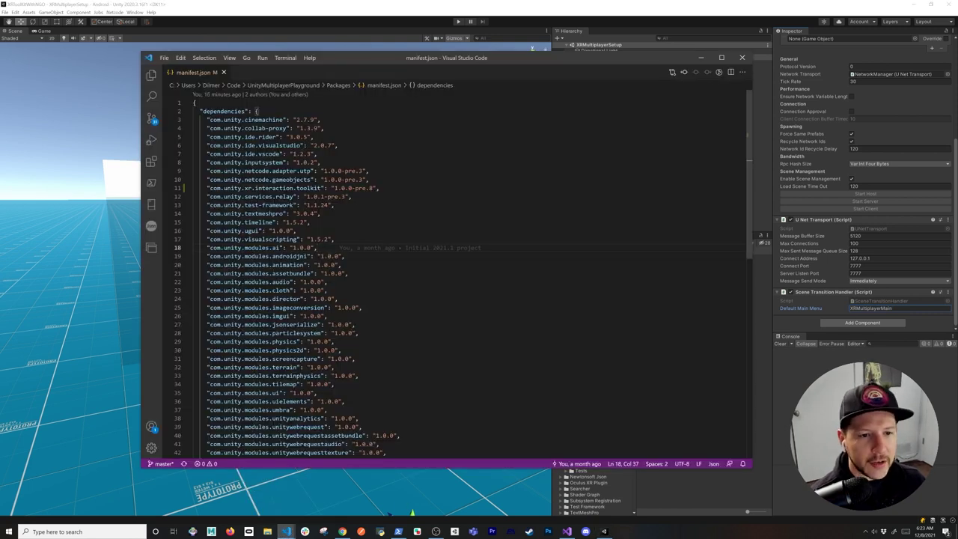
- Highlight the Netcode, XR Interaction Toolkit and Netcode for GameObjects entries in manifest.json, then return to Unity
drag(205, 171, 352, 196)
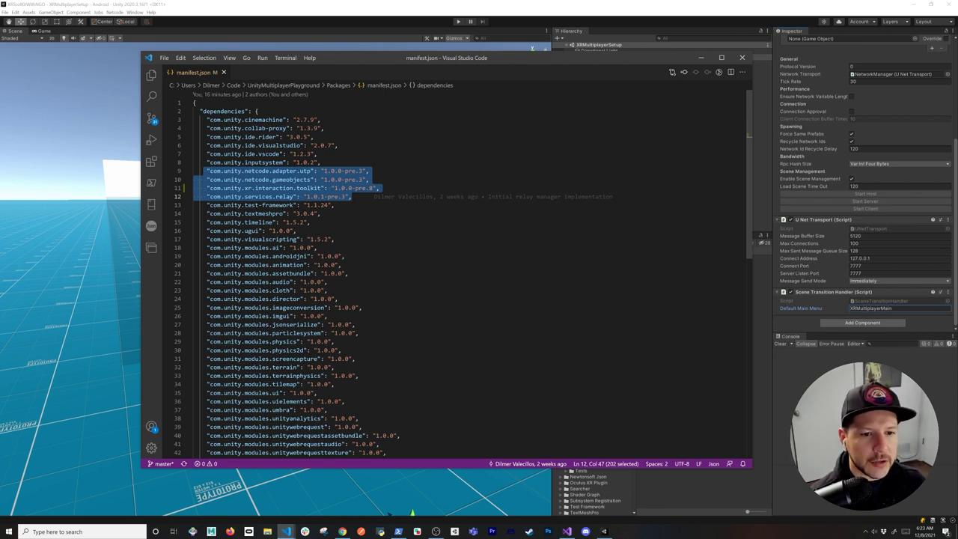
click(313, 187)
drag(380, 188, 203, 188)
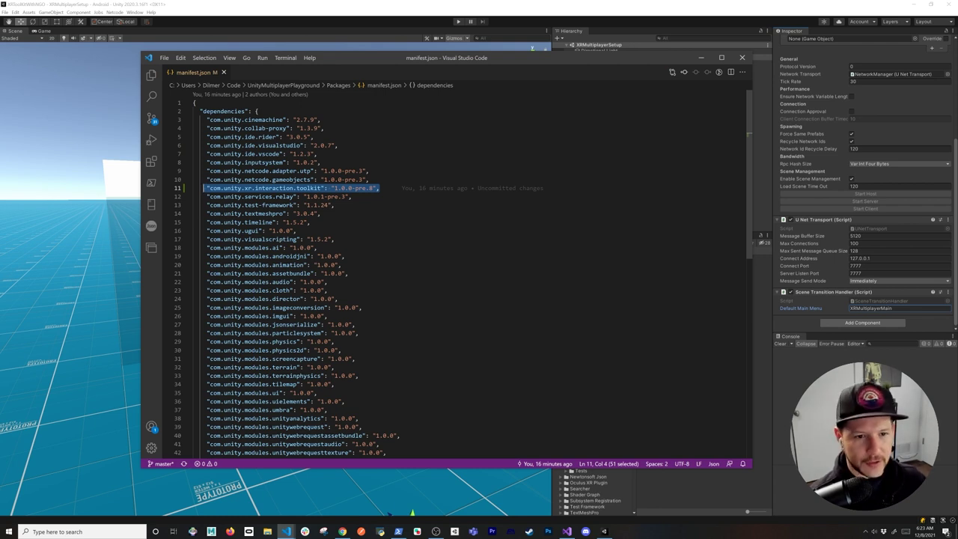
drag(369, 180, 207, 180)
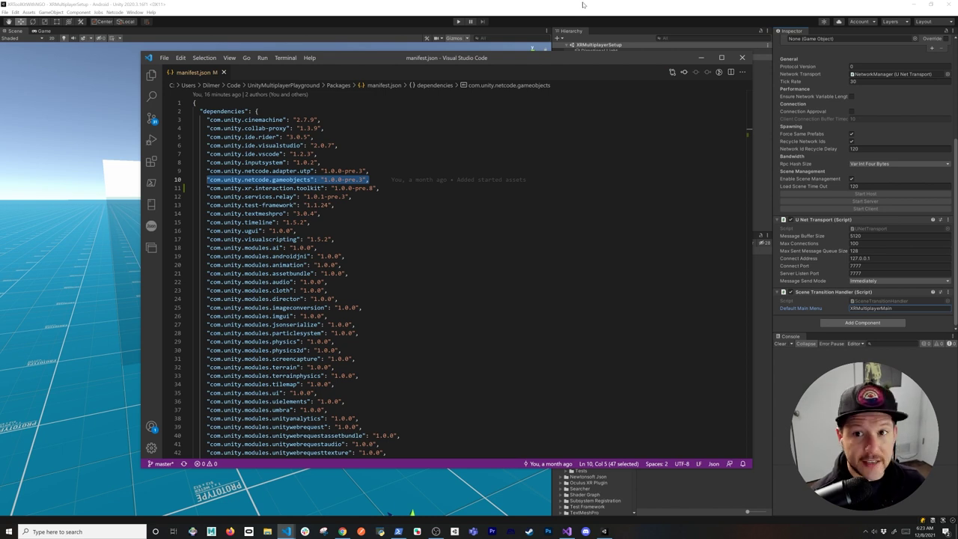
click(583, 5)
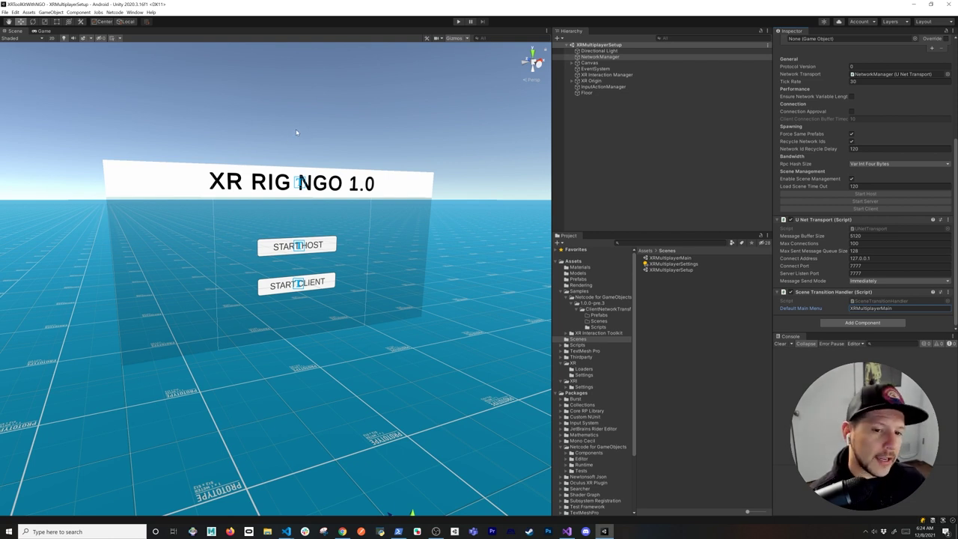
click(617, 185)
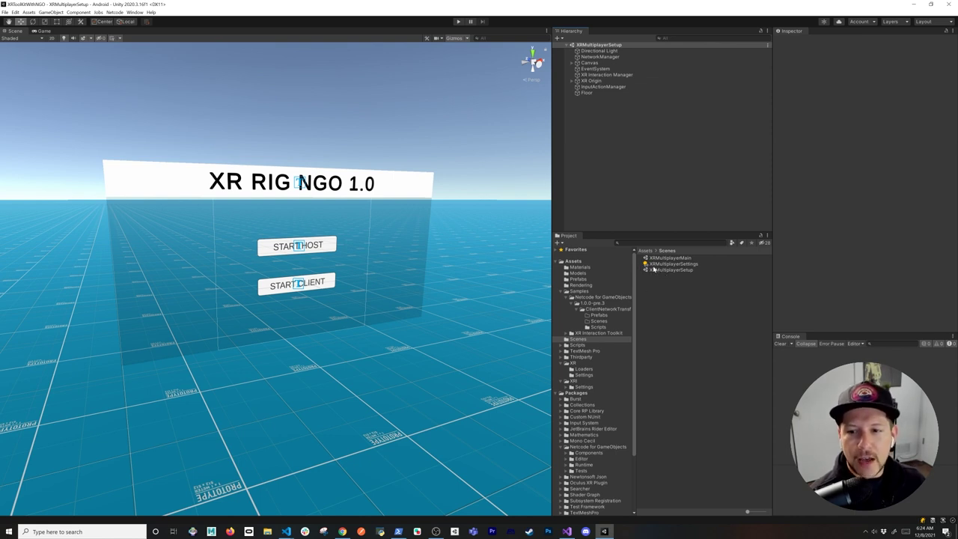
click(5, 12)
click(18, 93)
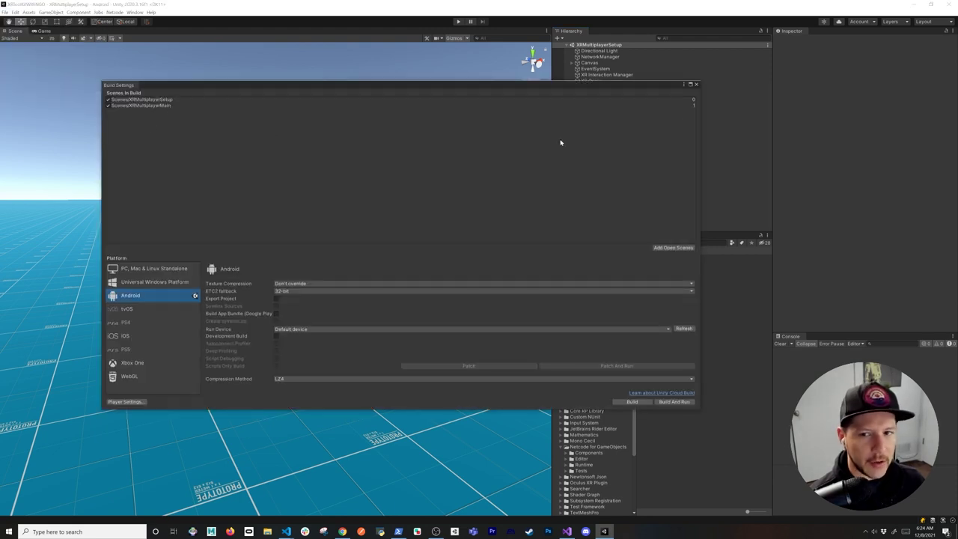
click(697, 86)
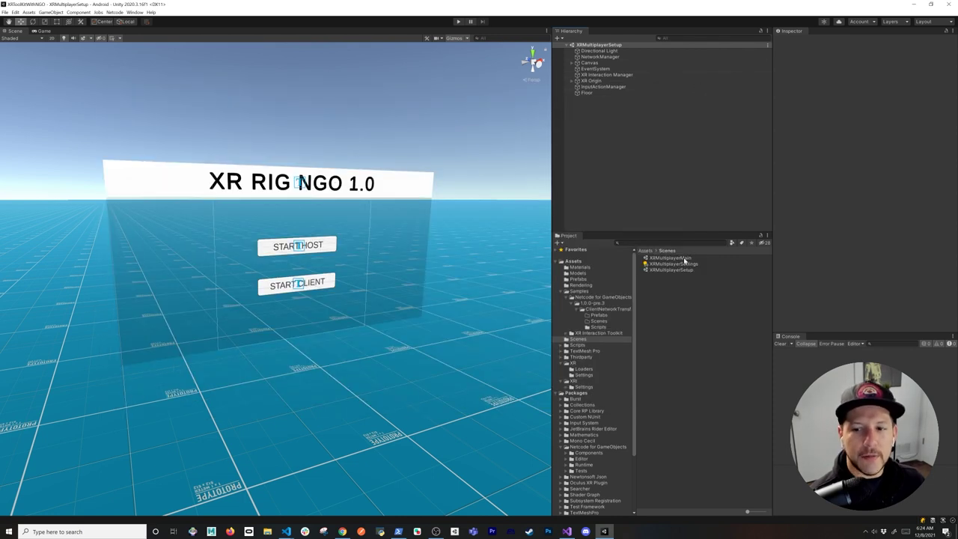
double_click(685, 258)
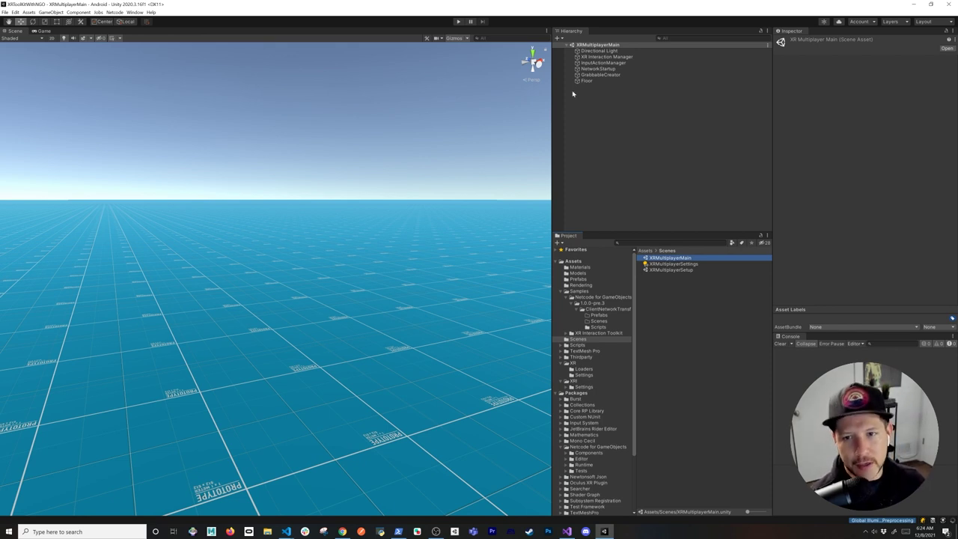
- Inspect the XR Interaction Manager and the InputActionManager's input action assets
click(598, 57)
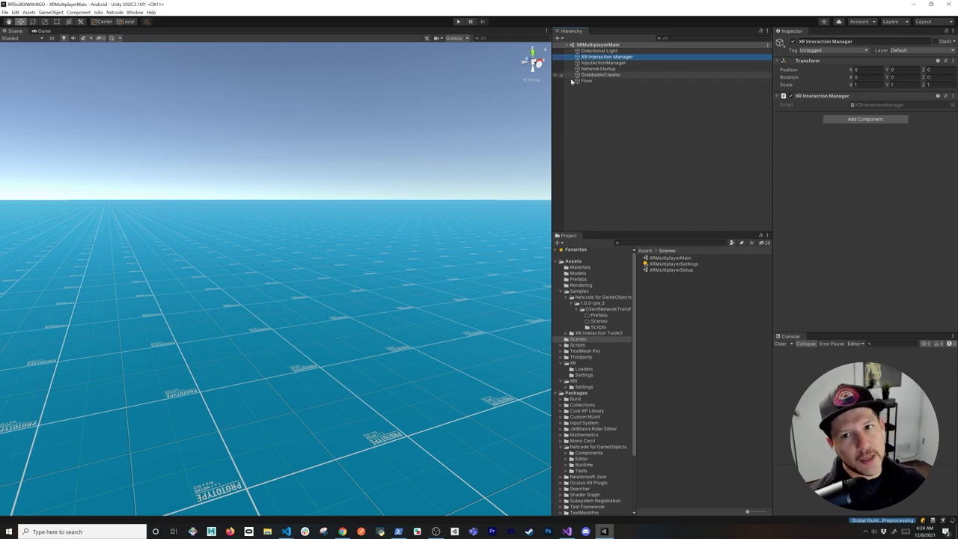
click(598, 63)
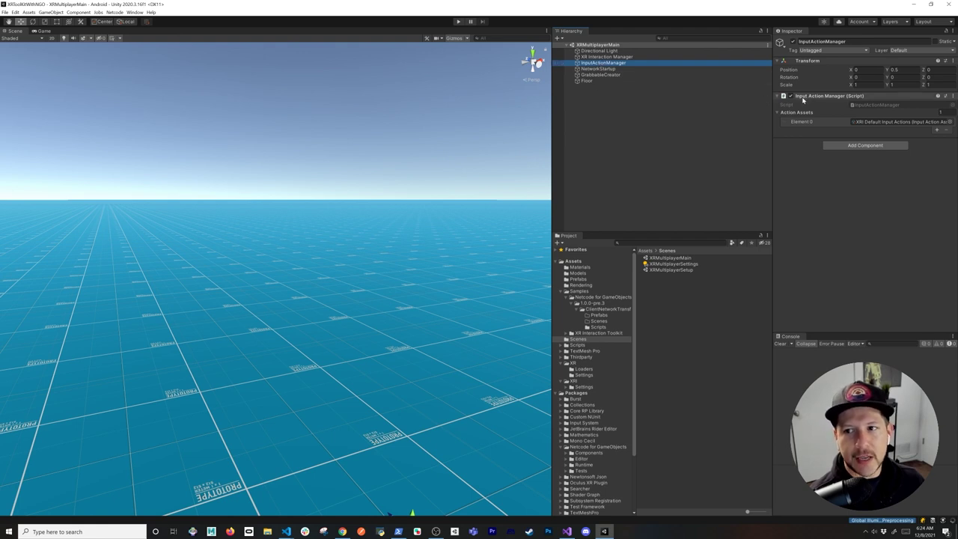
right_click(583, 125)
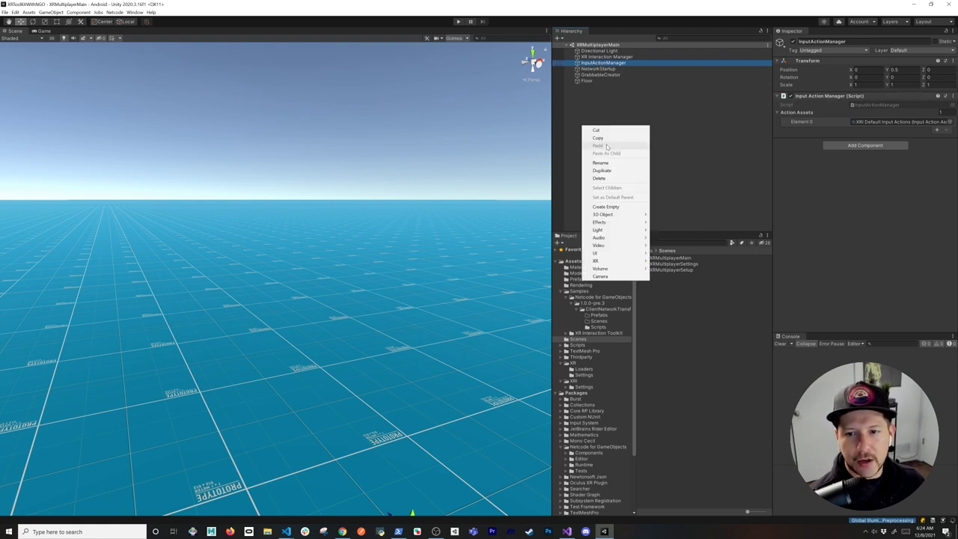
click(673, 187)
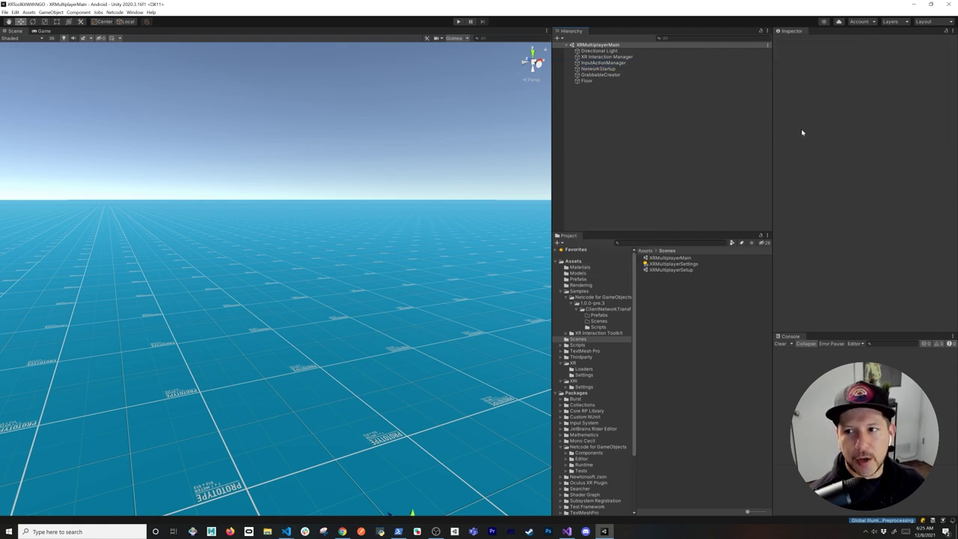
- Ping XRI Default Input Actions in the Project window from InputActionManager's Element 0 field
click(663, 63)
click(863, 122)
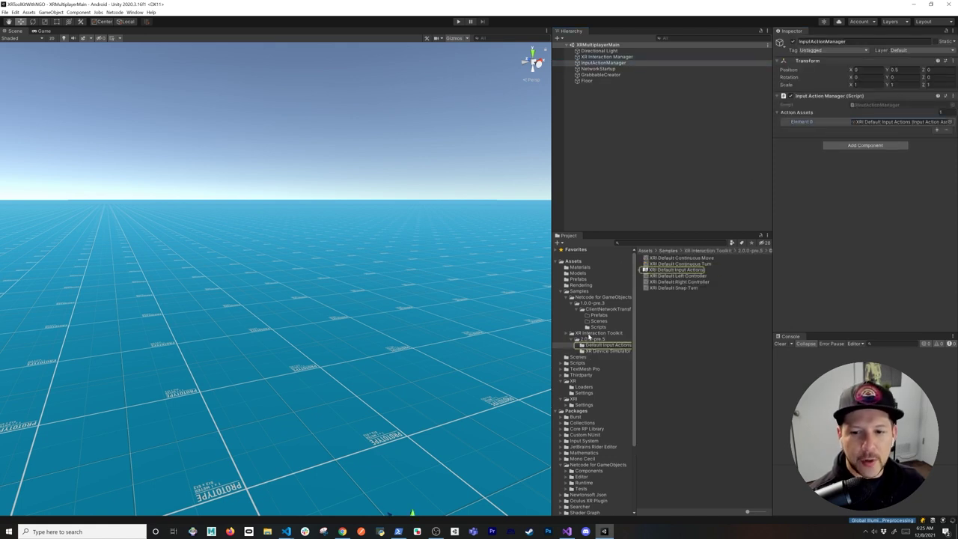
click(135, 12)
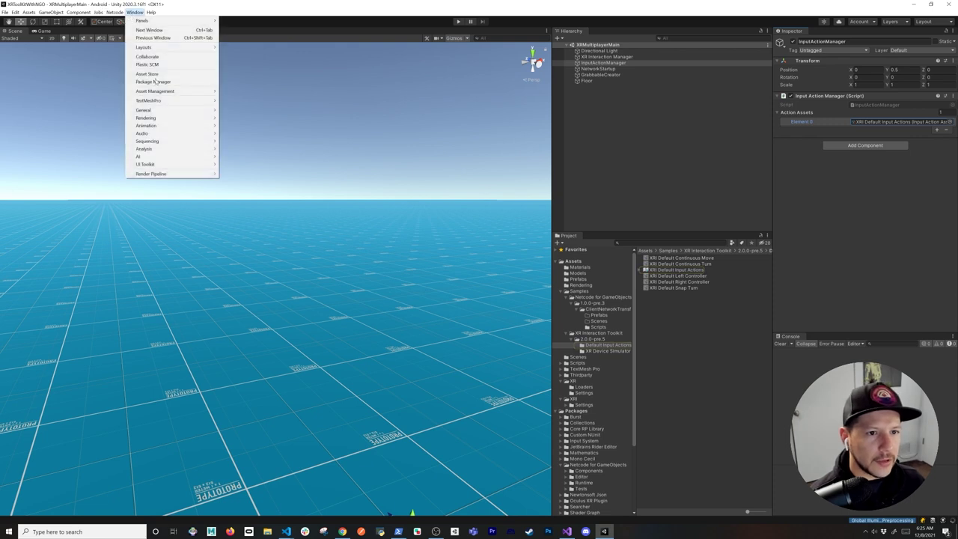
- In Package Manager, filter to In Project and view XR Interaction Toolkit's imported Samples, then close it
click(176, 83)
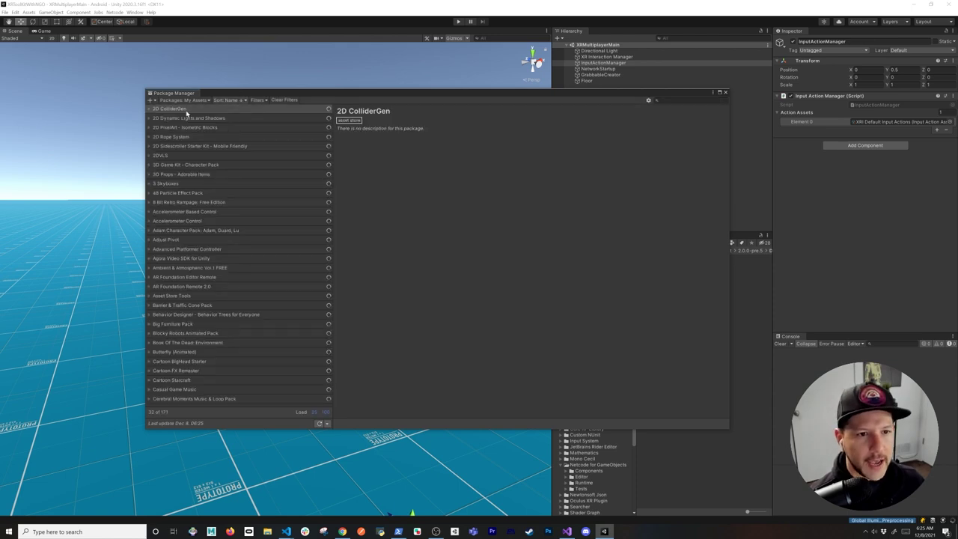
click(179, 99)
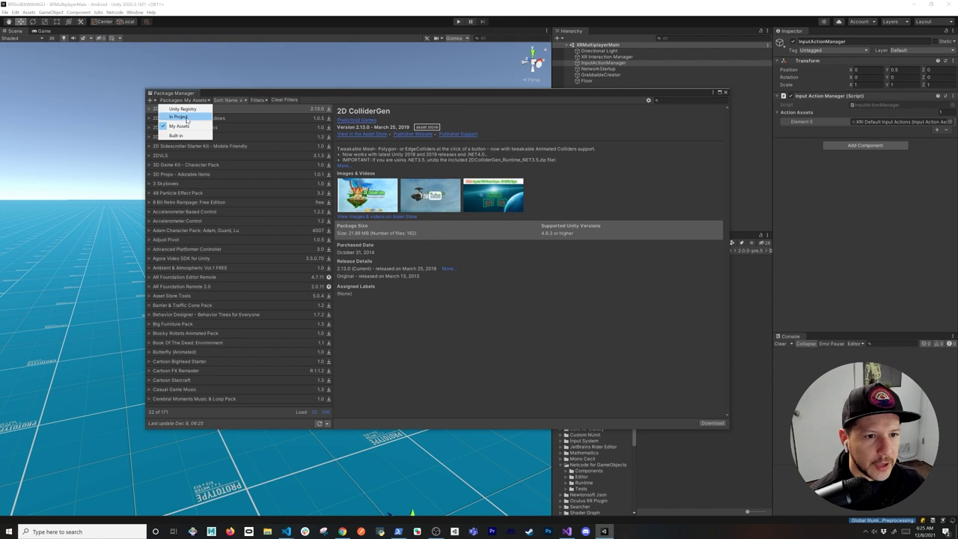
click(181, 117)
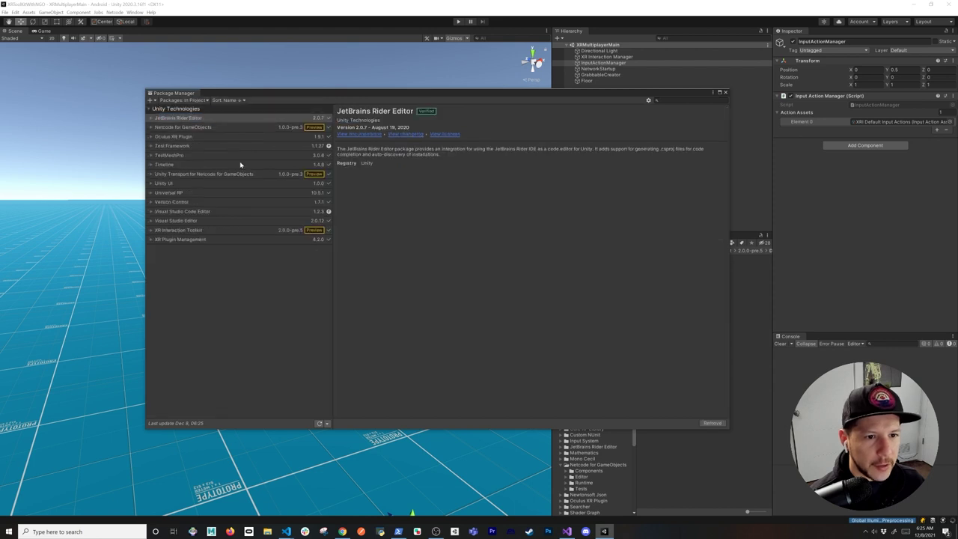
click(197, 231)
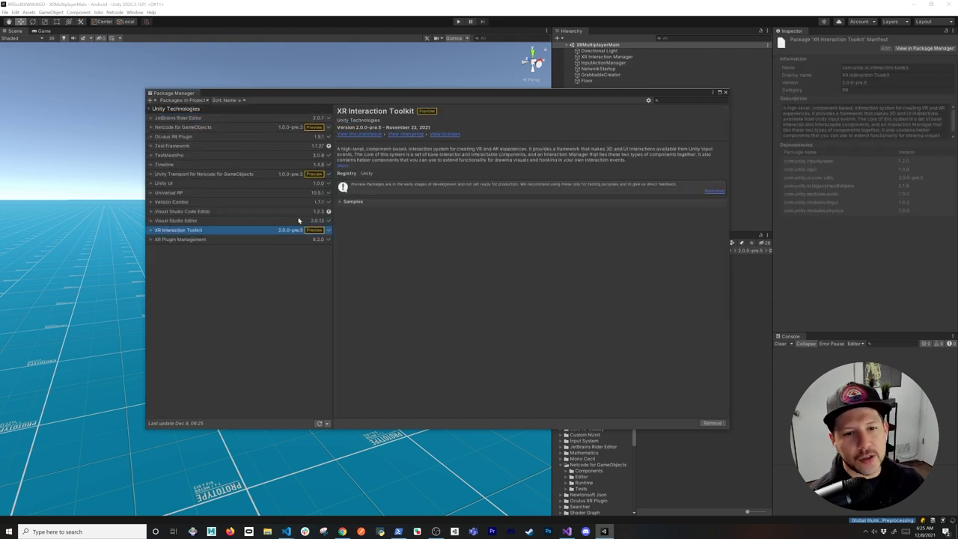
click(339, 202)
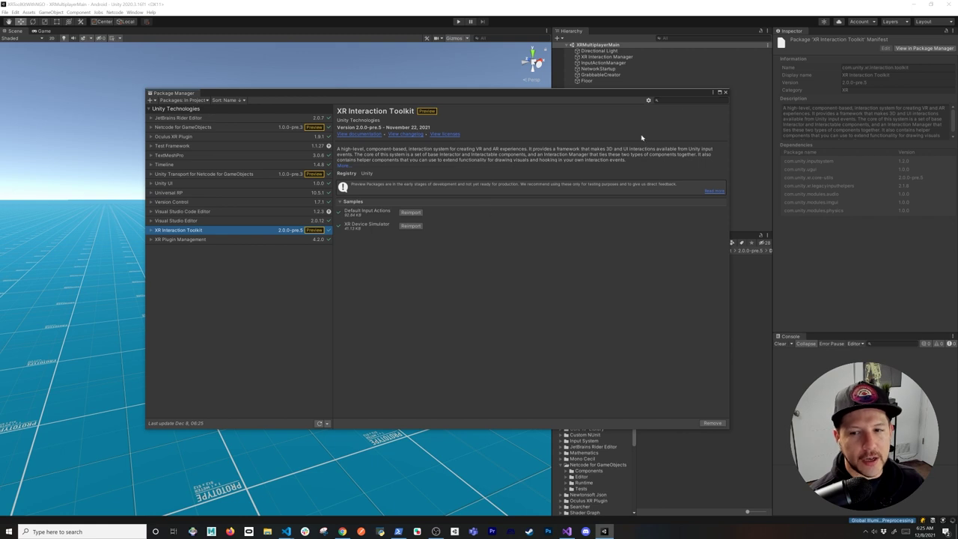
click(725, 92)
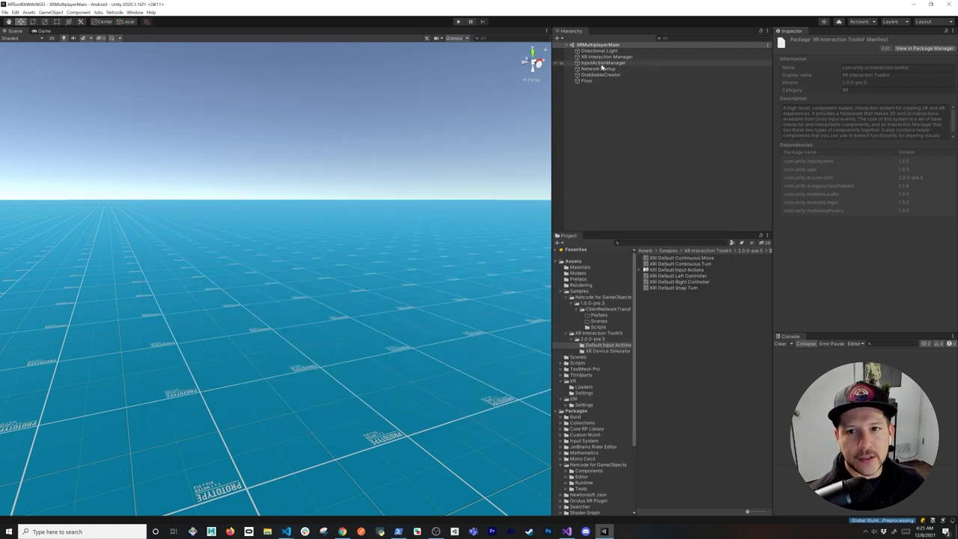
click(612, 64)
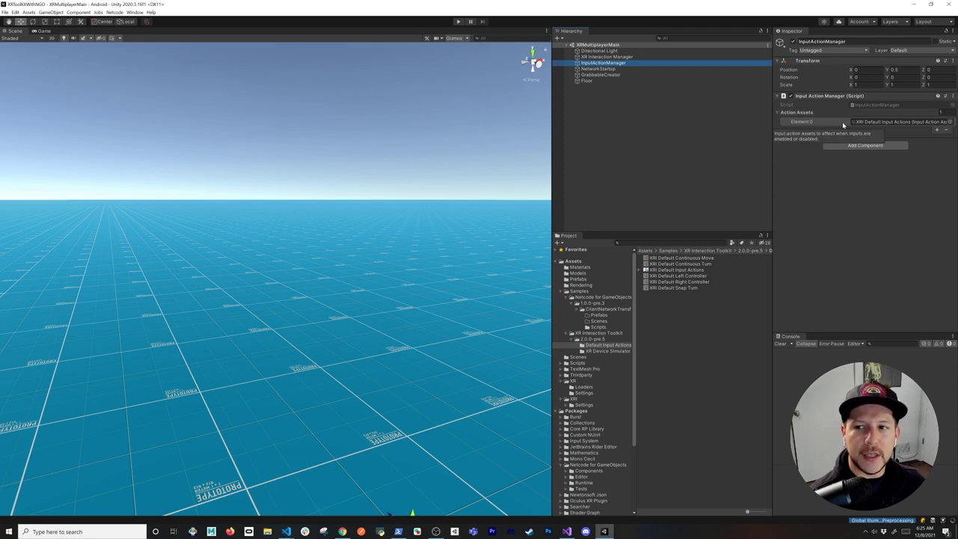
- View the NetworkStartup object's Network Startup script, then switch to Visual Studio
click(603, 68)
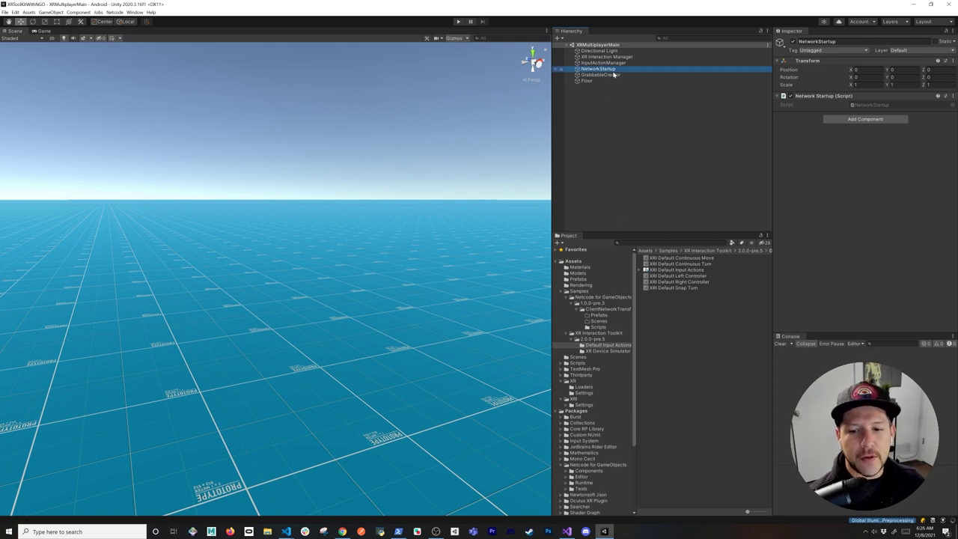
click(567, 532)
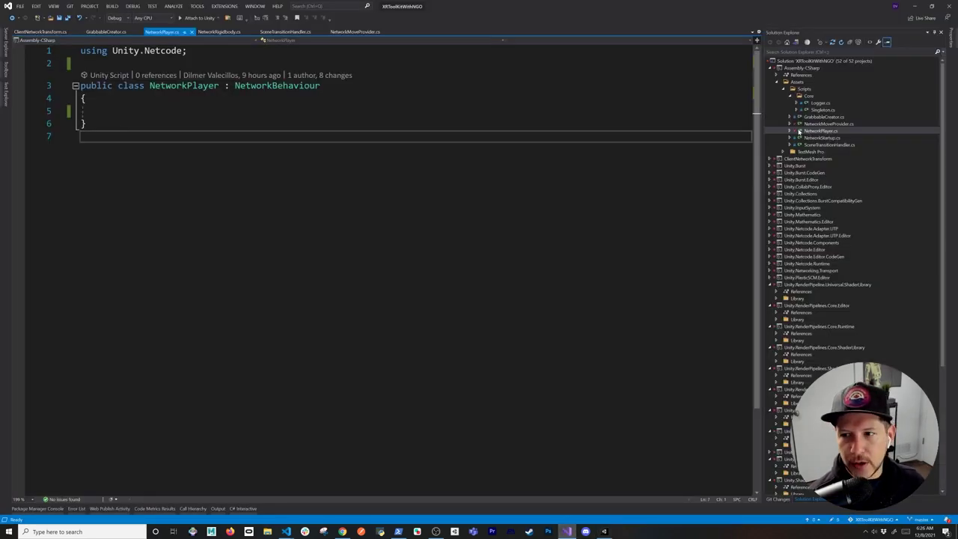
- Open NetworkStartup.cs and highlight the InitializeAsHost condition, StartHost and StartClient calls
double_click(816, 138)
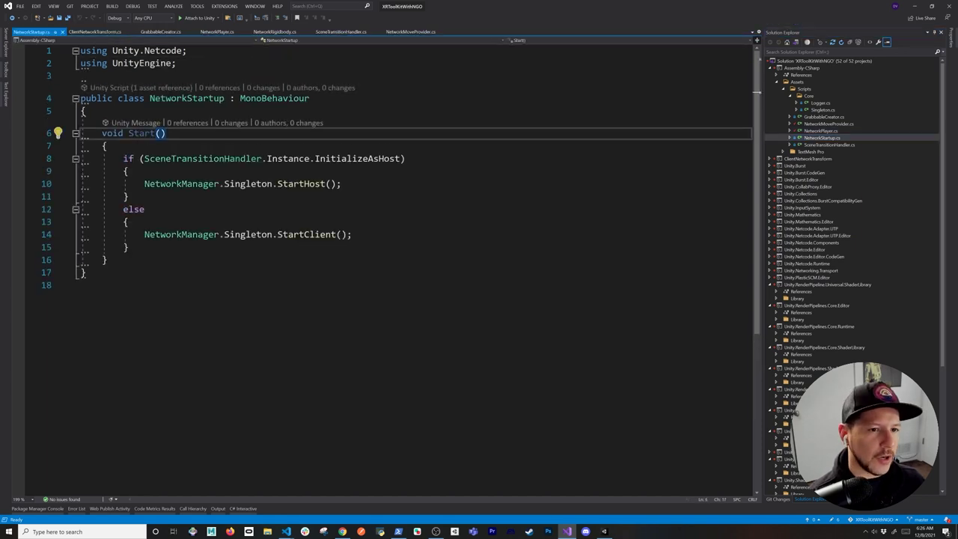
double_click(368, 158)
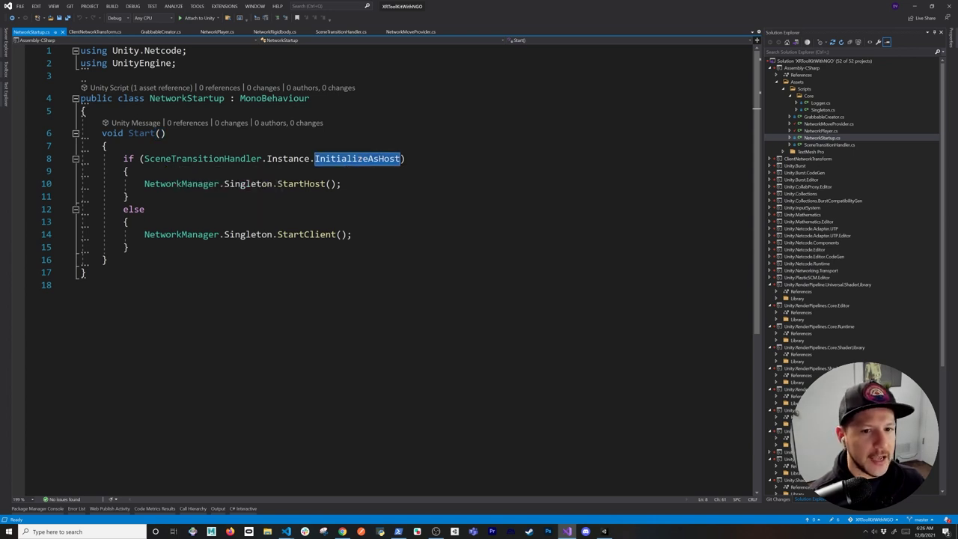
drag(341, 183, 177, 183)
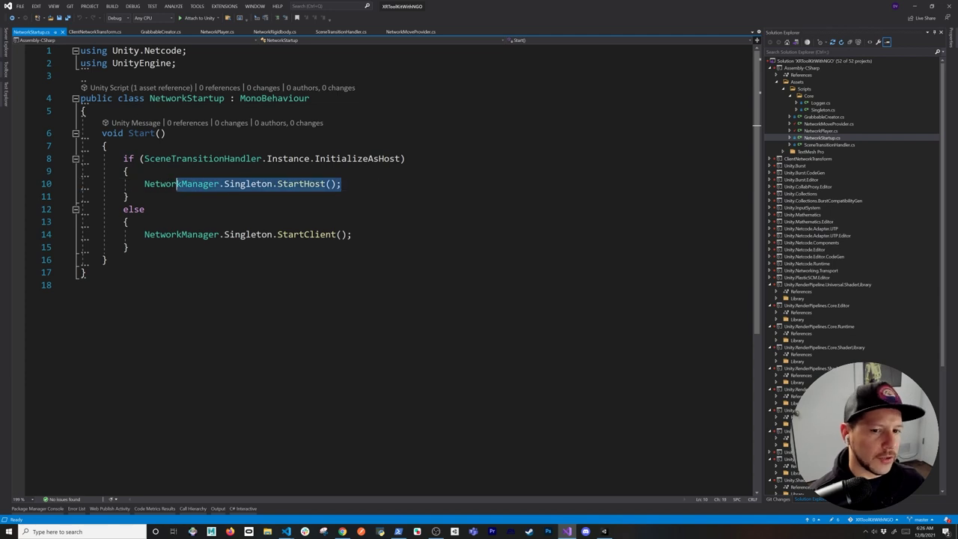
click(352, 235)
drag(352, 235, 225, 234)
click(240, 234)
click(129, 222)
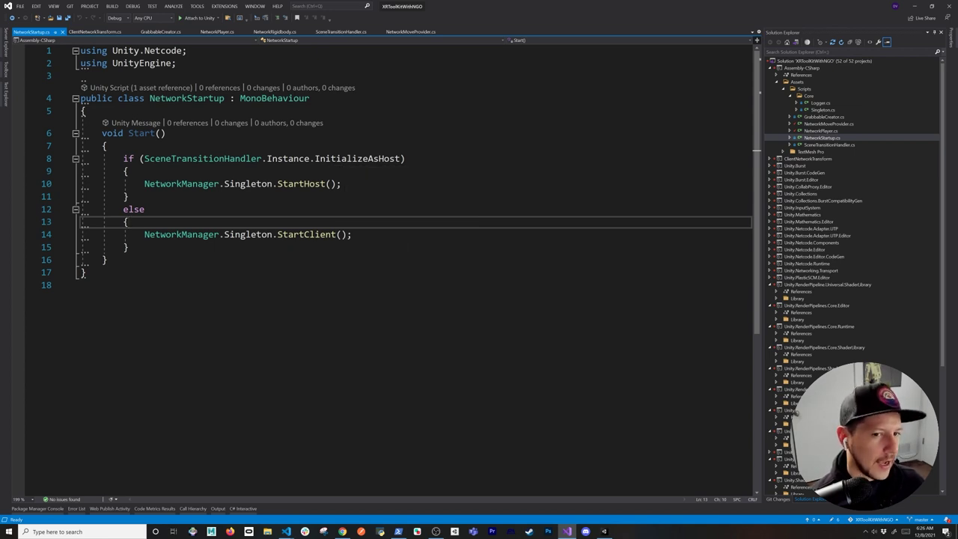
- Highlight the StartHost and StartClient method names on lines 10 and 14
click(304, 183)
double_click(303, 184)
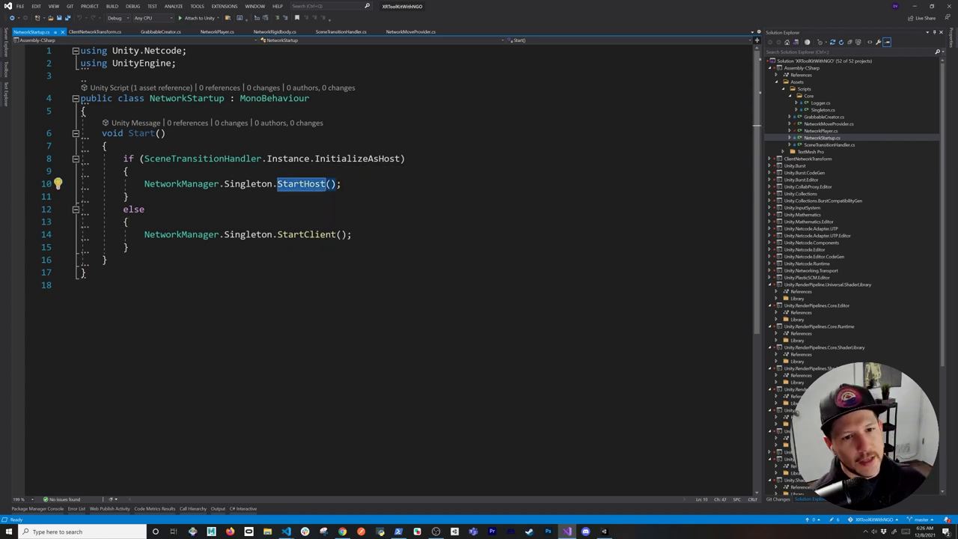
click(309, 234)
double_click(309, 234)
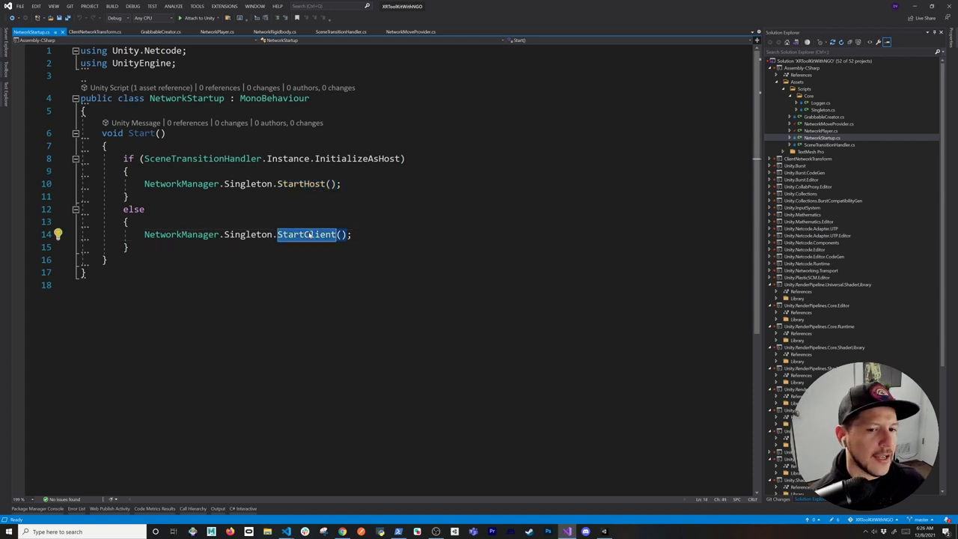